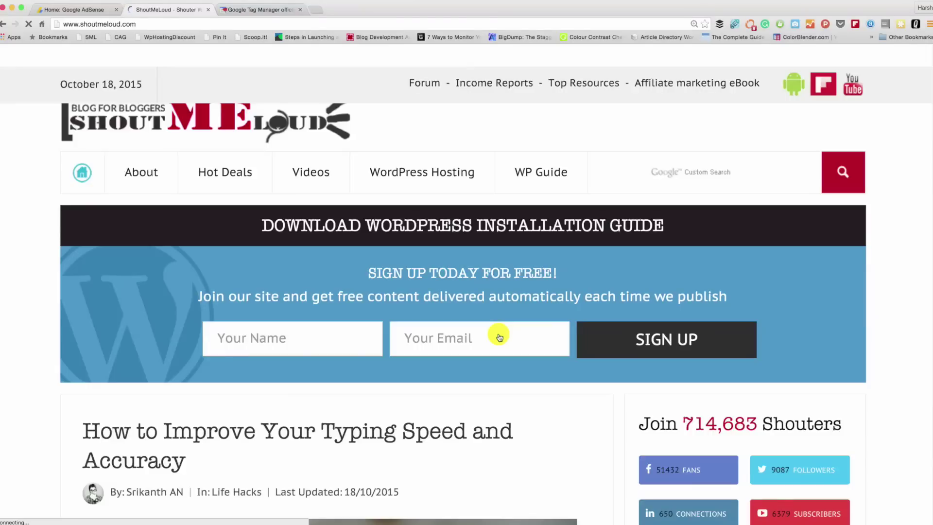
Switch from the ShoutMeLoud blog to the Google AdSense home dashboard tab
click(68, 11)
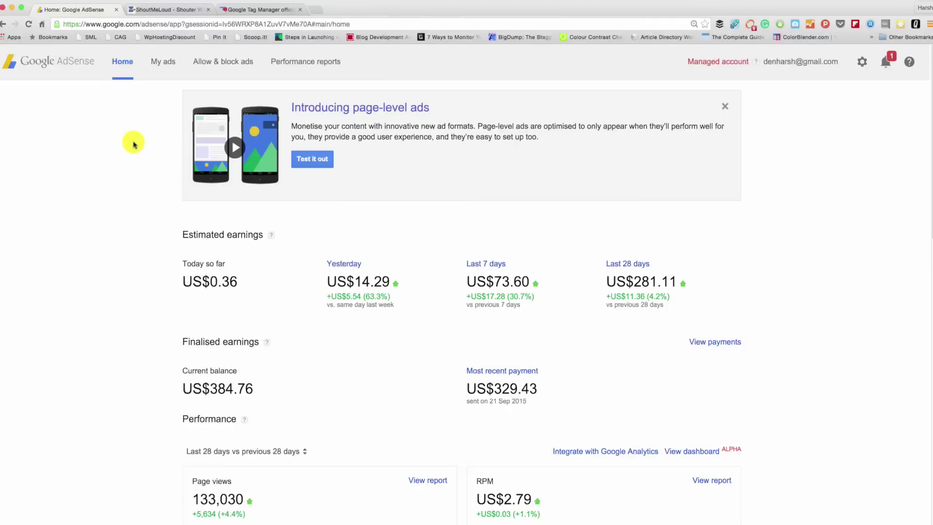
Go to My ads > Content > Ad units and start a new ad unit
click(163, 62)
click(27, 119)
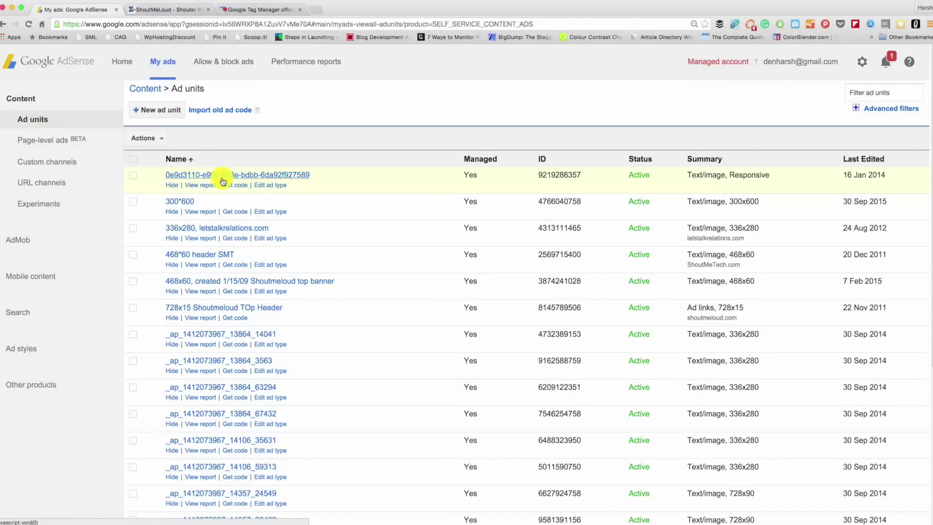
click(153, 115)
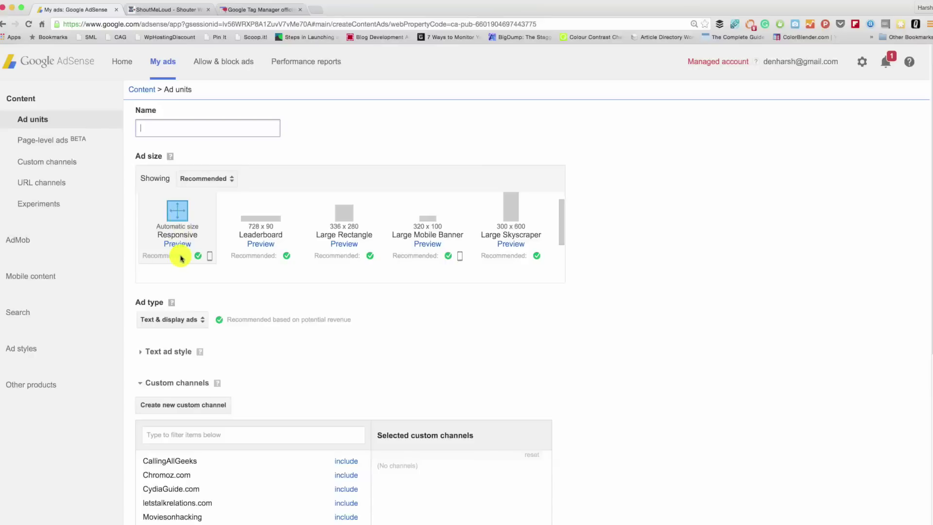
Keep Responsive size and set the ad type to Text & display ads
scroll(200, 288, down, 2)
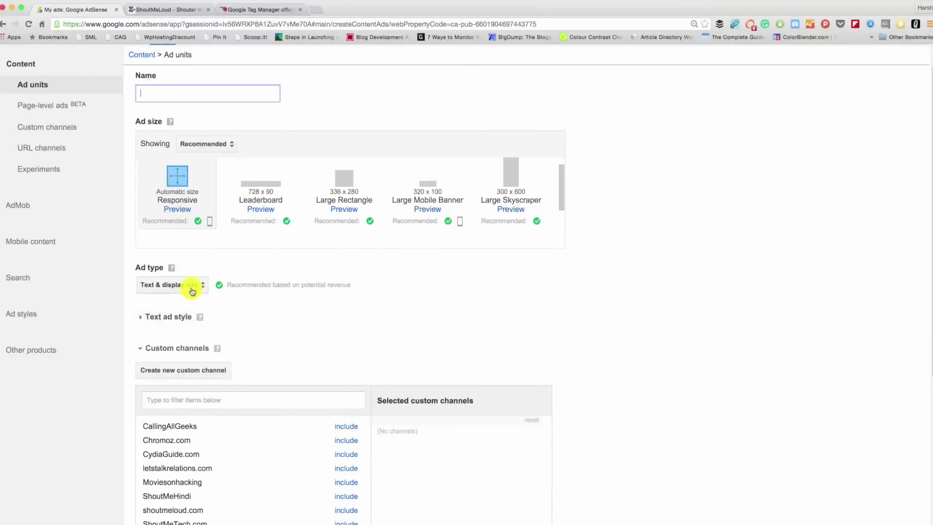
click(195, 287)
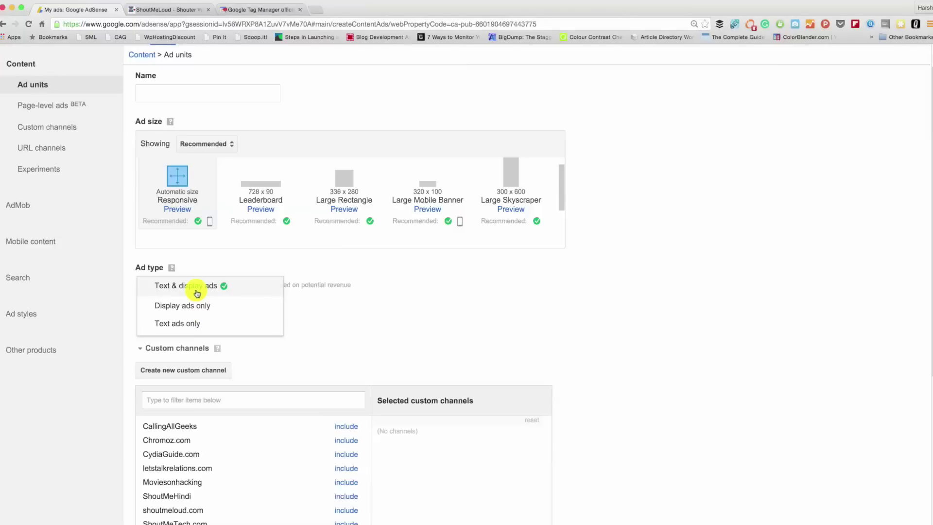
click(197, 293)
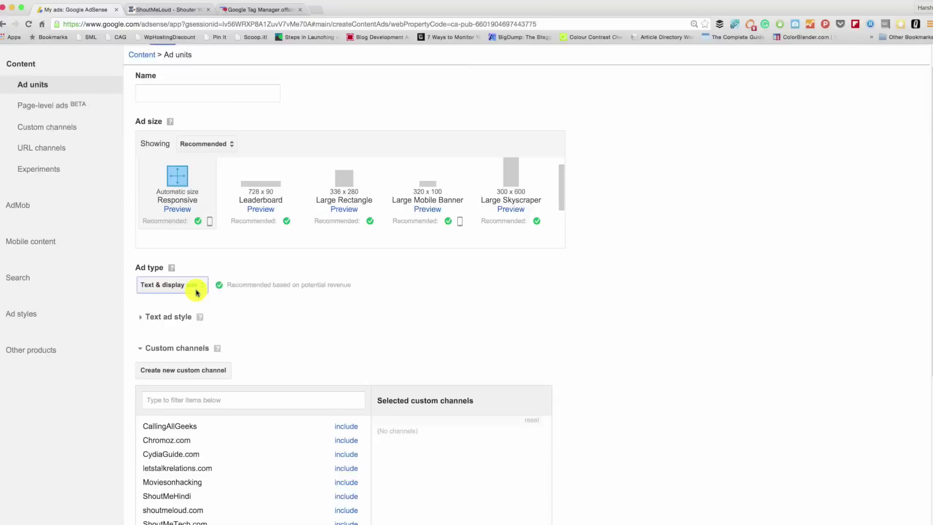
scroll(183, 239, down, 3)
scroll(327, 248, down, 2)
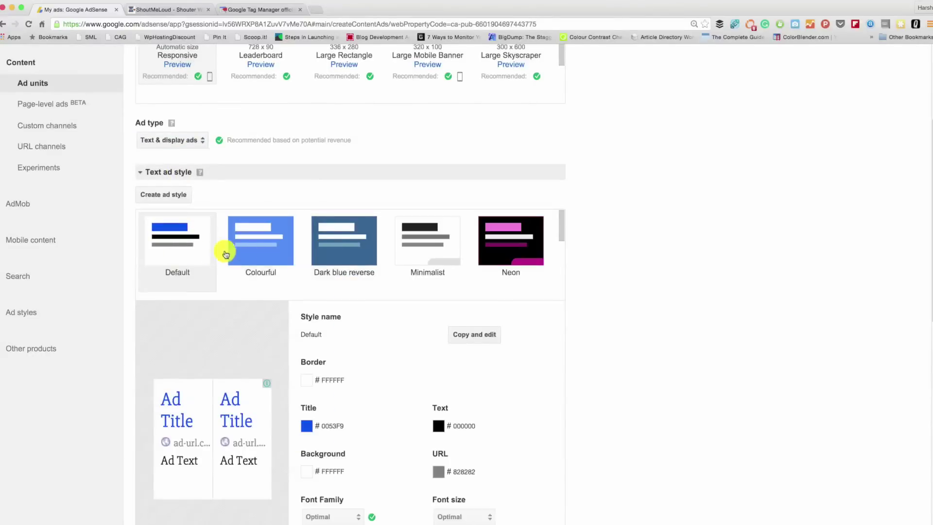
scroll(658, 351, down, 2)
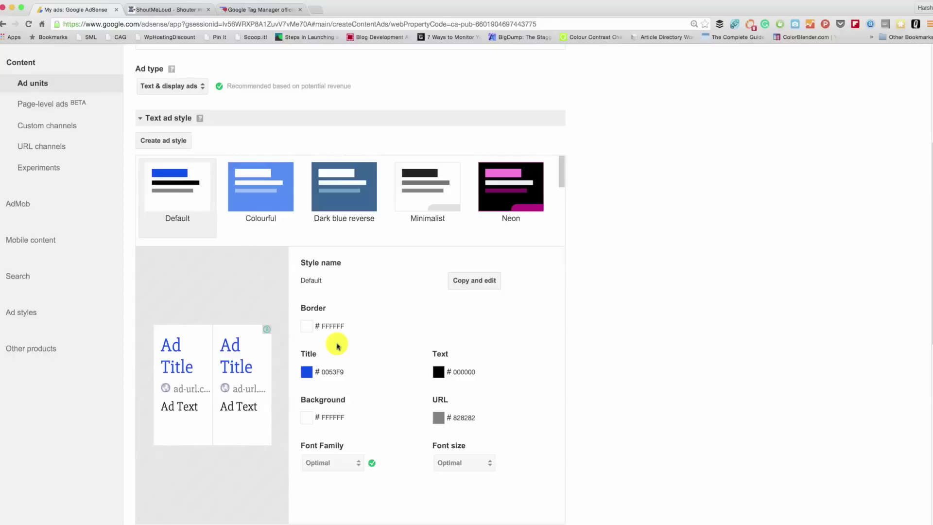
scroll(584, 379, down, 5)
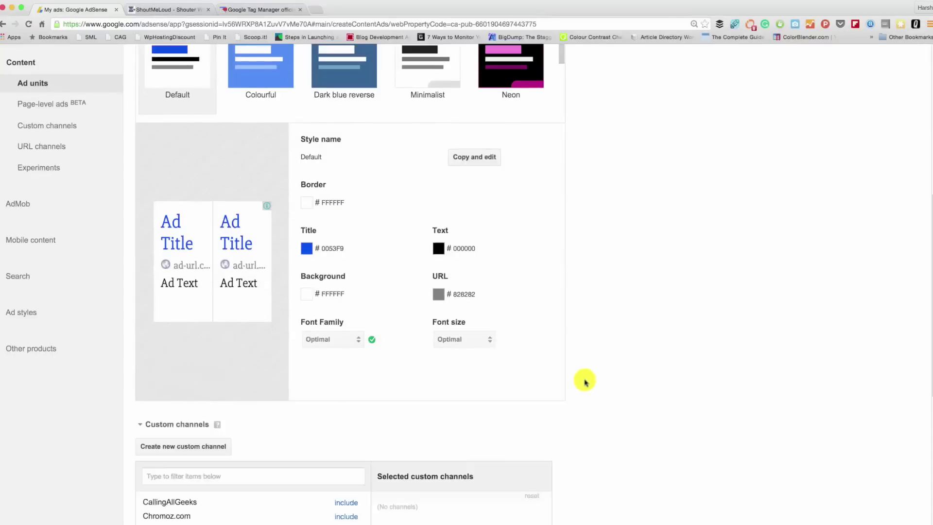
scroll(403, 377, up, 10)
scroll(284, 334, down, 3)
scroll(651, 392, down, 10)
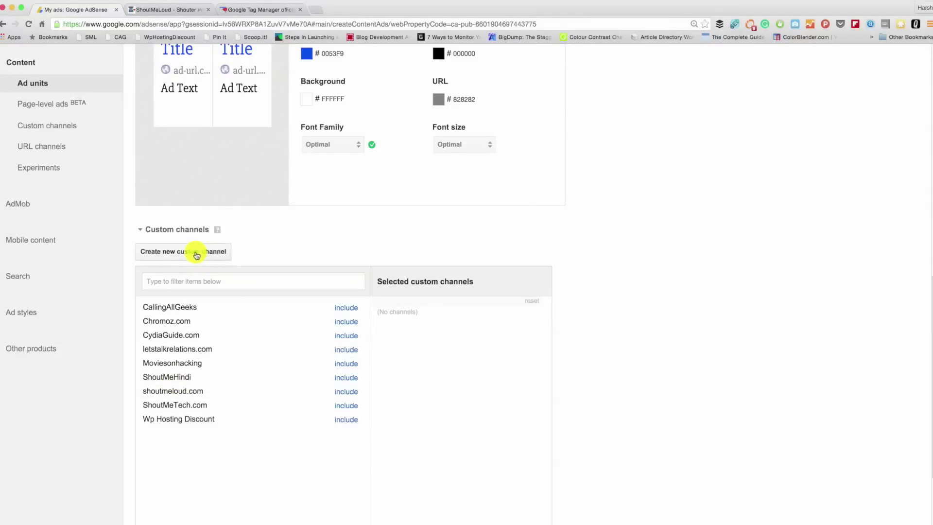
click(196, 254)
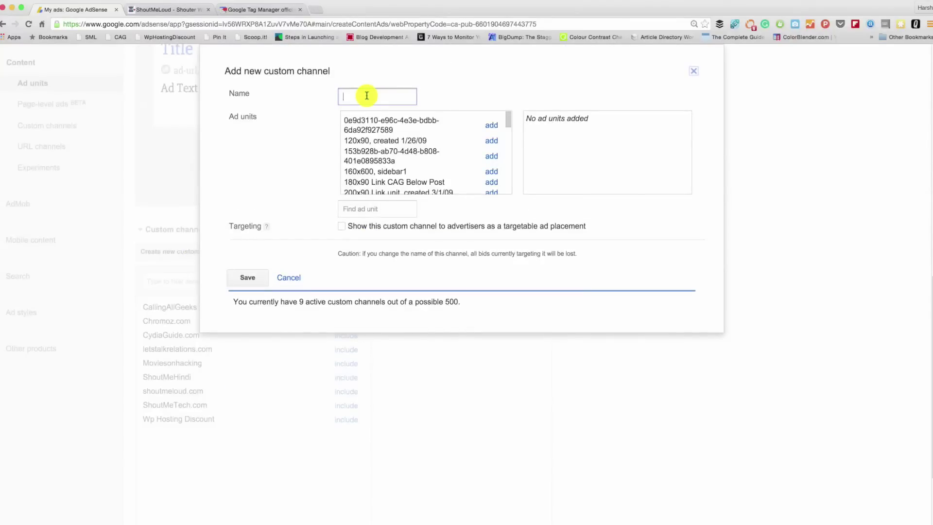
Name the custom channel Hgusers, enable targeting, and set ads to appear on 'All the pages'
text(Hgusers)
click(342, 226)
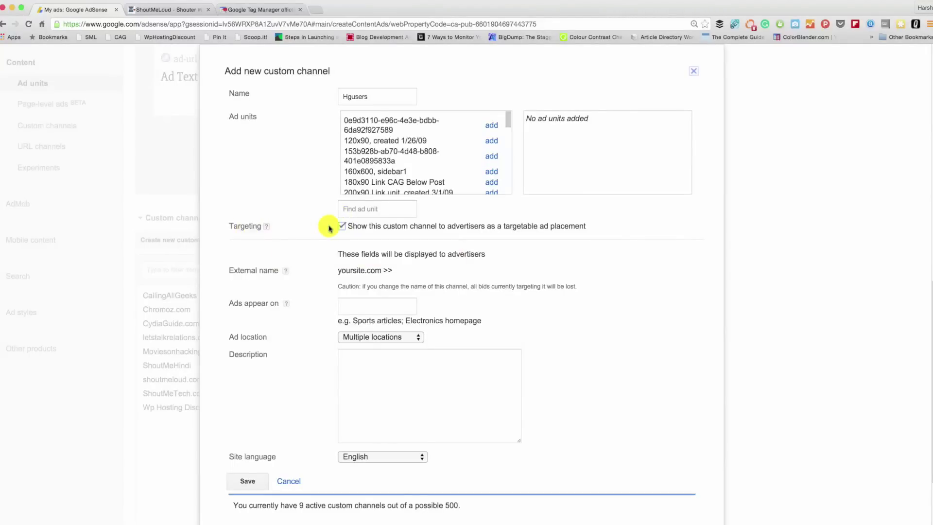
scroll(307, 282, down, 1)
click(358, 279)
text(Al)
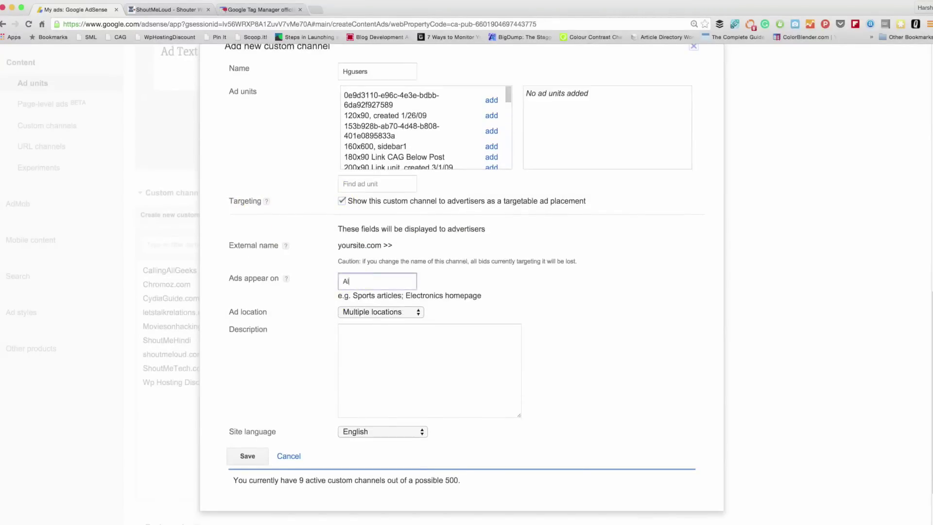
text(l the pages)
click(365, 354)
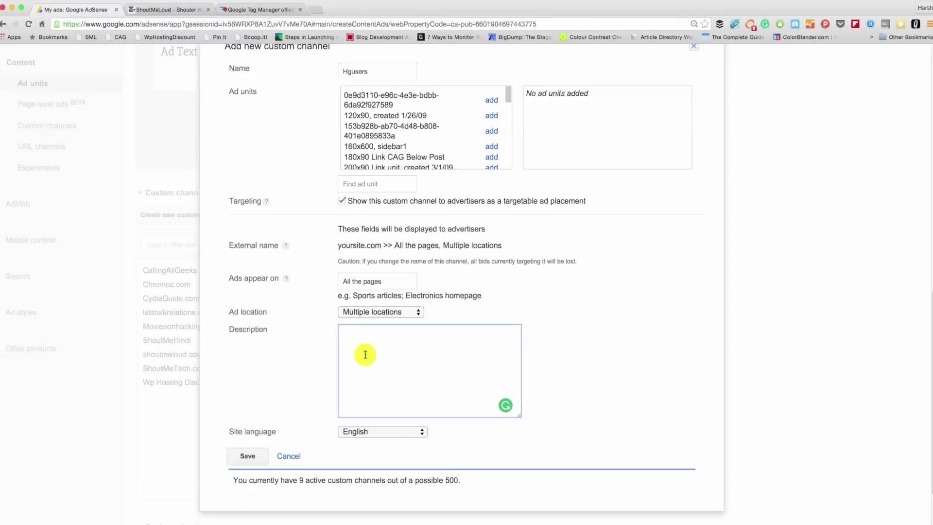
text(A)
Enter the description 'A blog targeted to Technology & mobile app users...' and keep English as the language
text(A blog t)
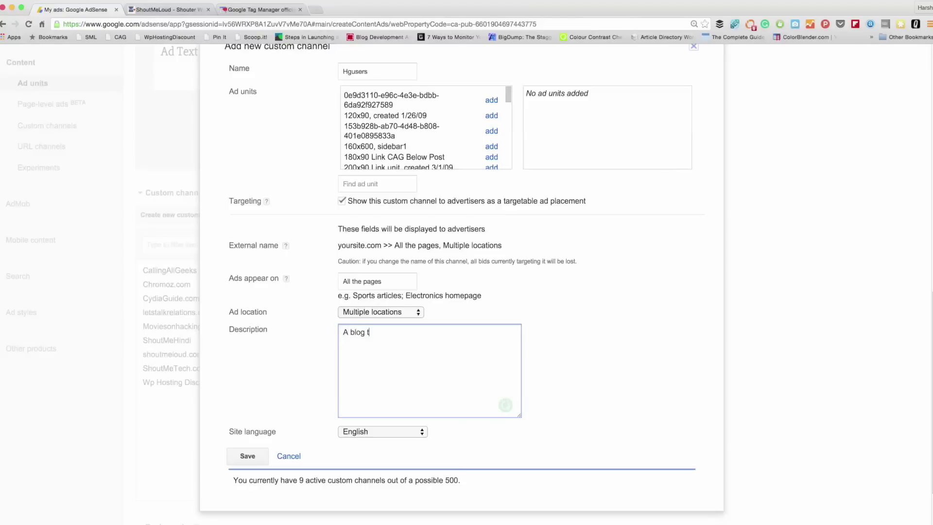
text(argeted to Technology & mobile app )
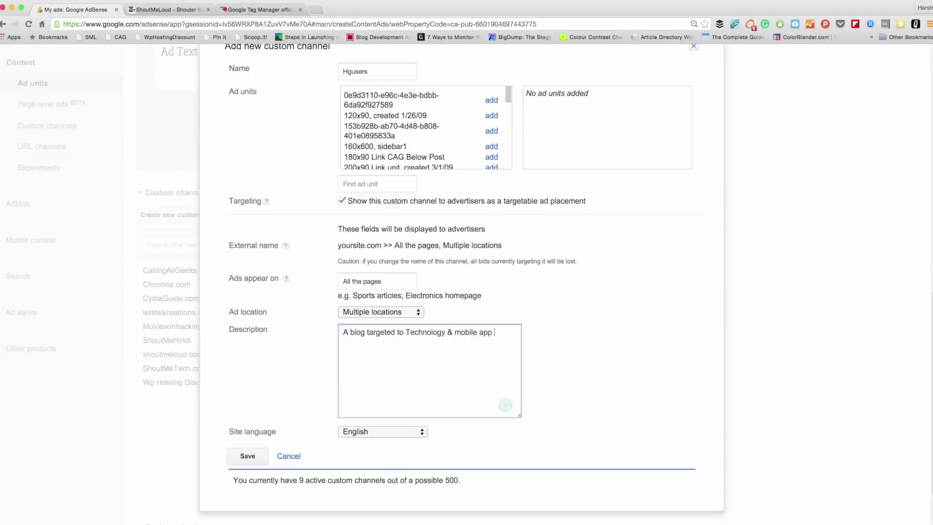
text(users. A thriving community )
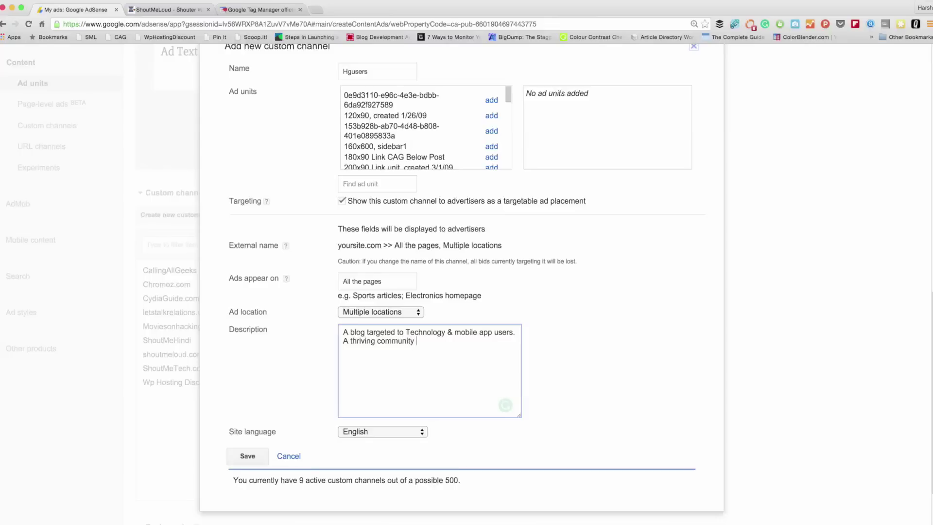
text(of tech geeks.)
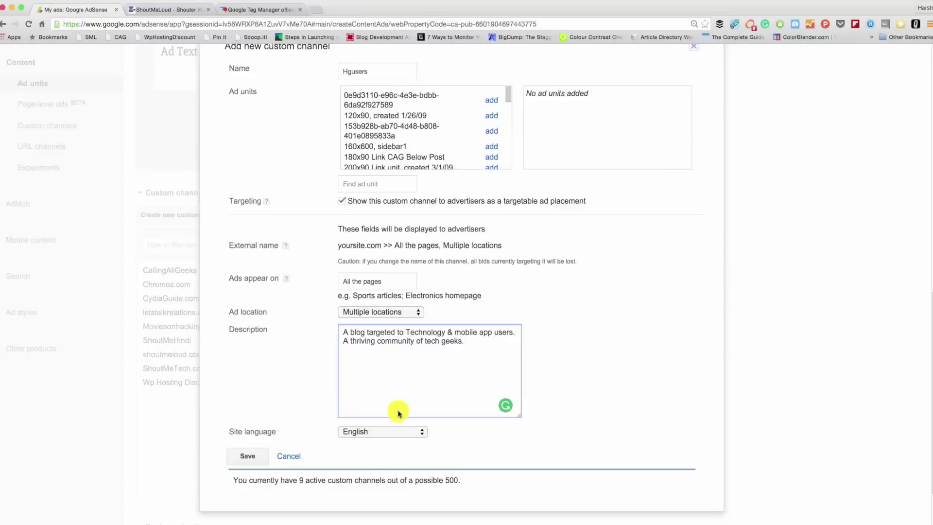
click(377, 432)
click(302, 416)
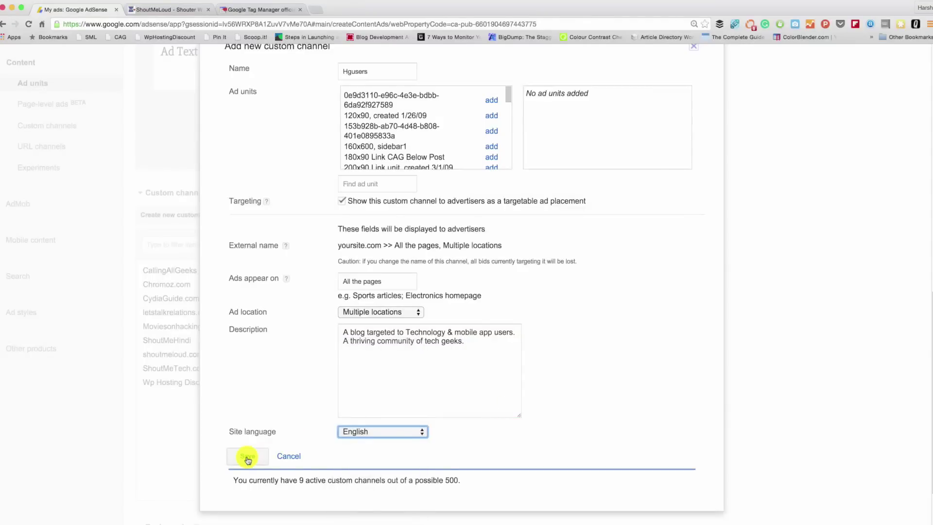
Cancel the new custom channel without saving it
click(291, 459)
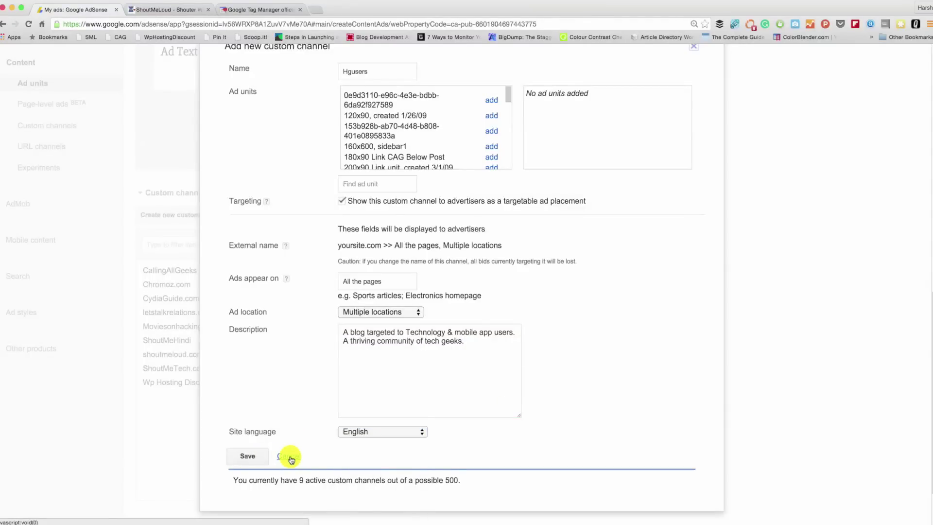
scroll(304, 360, up, 4)
scroll(304, 360, down, 4)
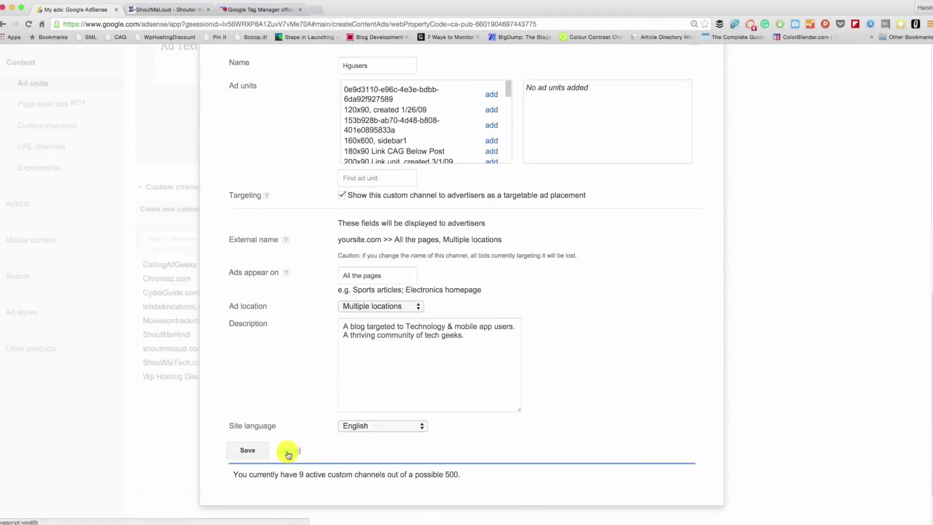
click(288, 452)
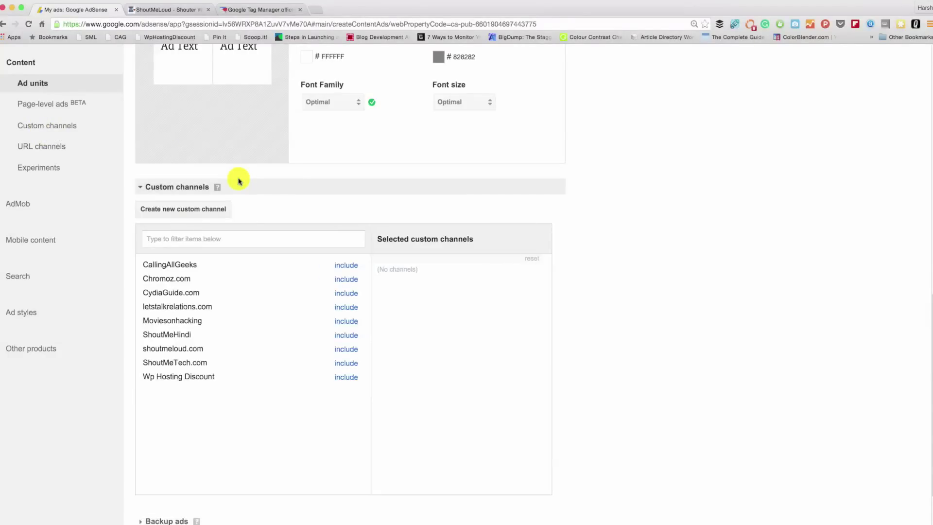
Include the ShoutMeHindi custom channel in the ad unit and attempt to save it
click(345, 334)
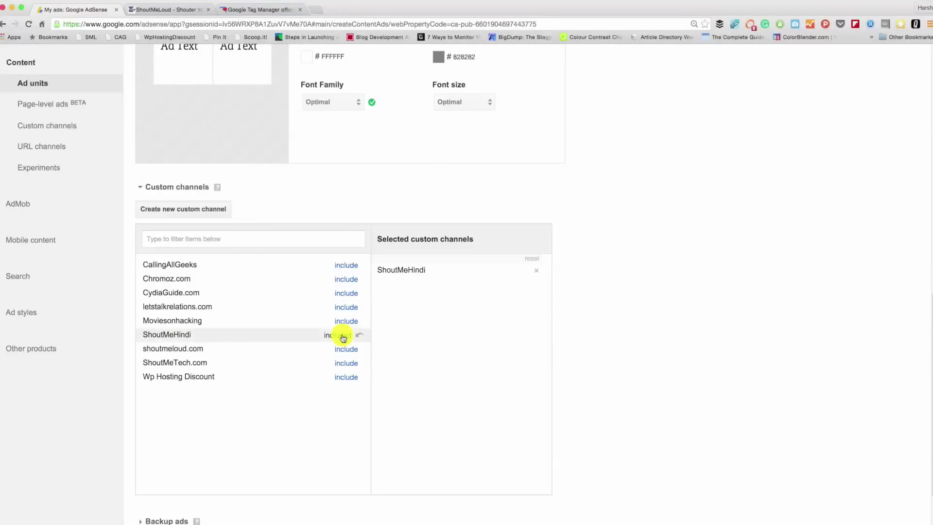
scroll(665, 344, down, 2)
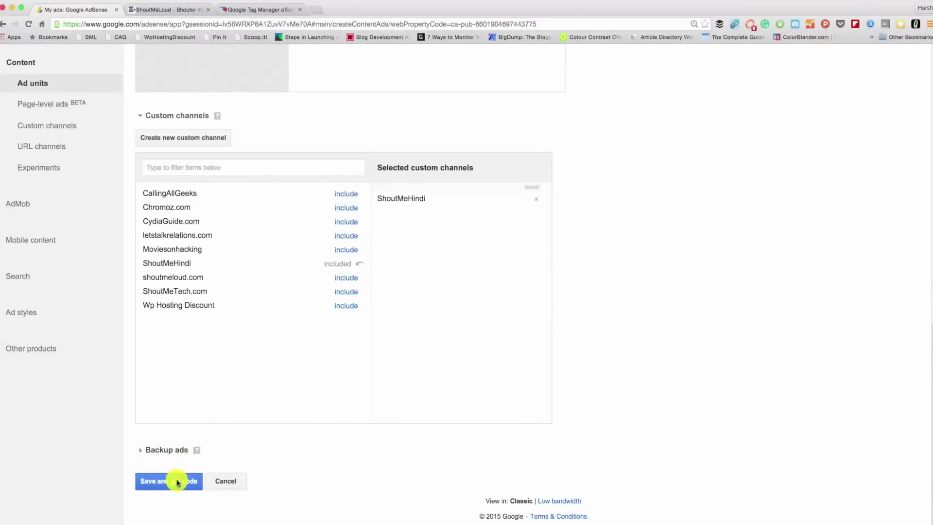
click(177, 481)
Enter 'SMH Responsive Header' as the ad unit's required name
click(216, 74)
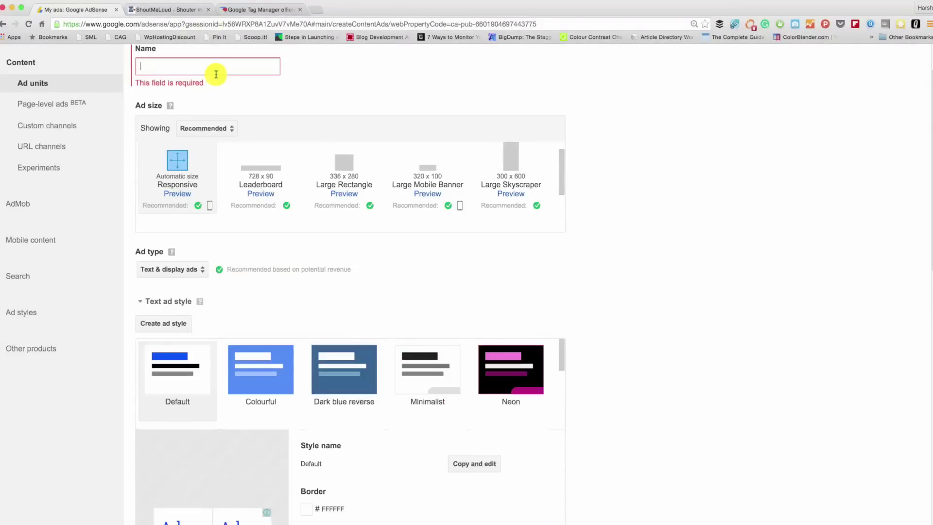
text(Ad)
key(BackSpace)
key(BackSpace)
text(SMH )
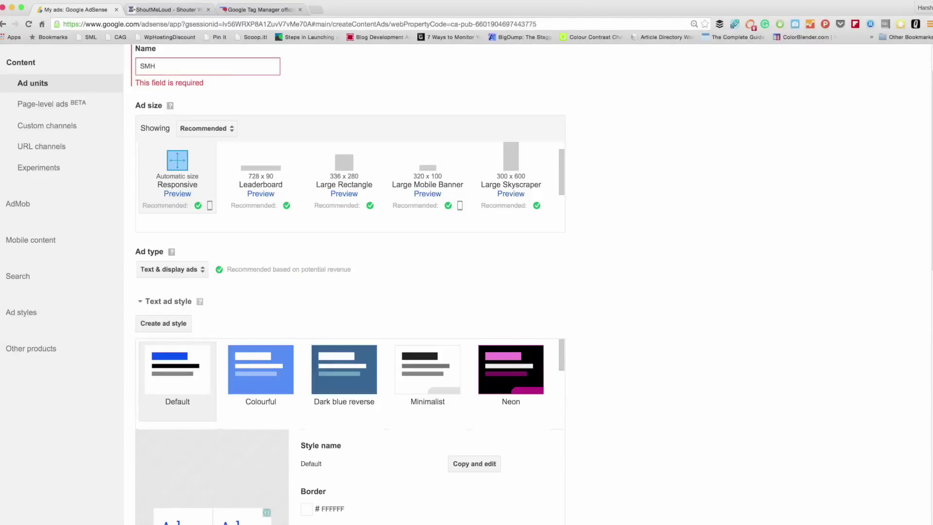
text(Responsive)
text(Header)
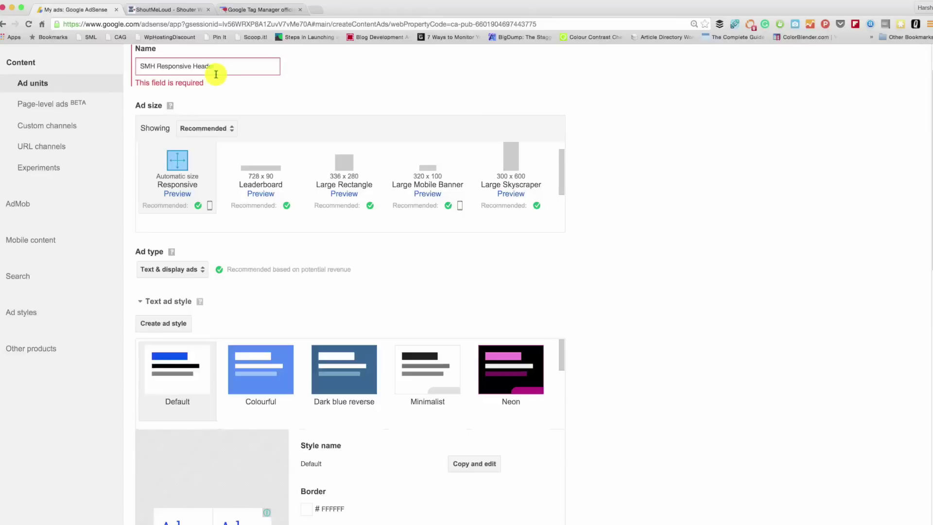
drag(132, 66, 193, 69)
click(197, 68)
double_click(197, 67)
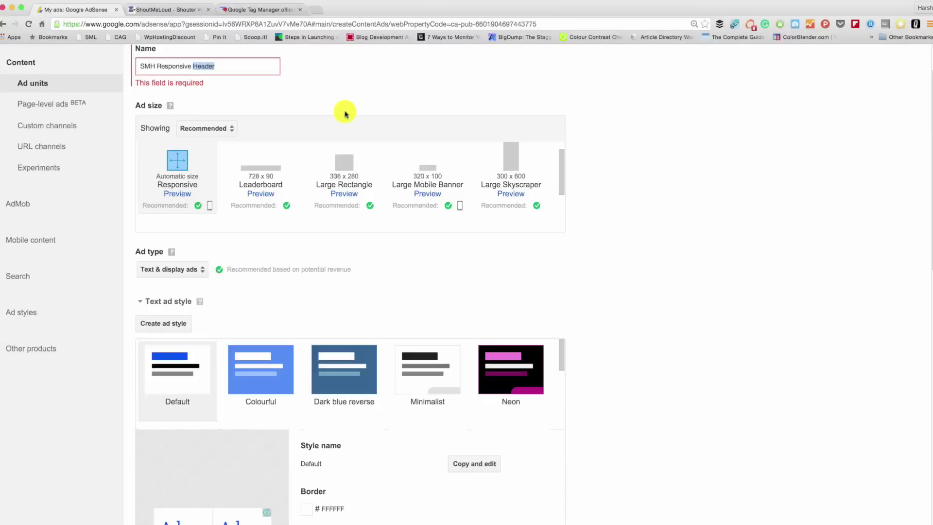
scroll(366, 271, down, 12)
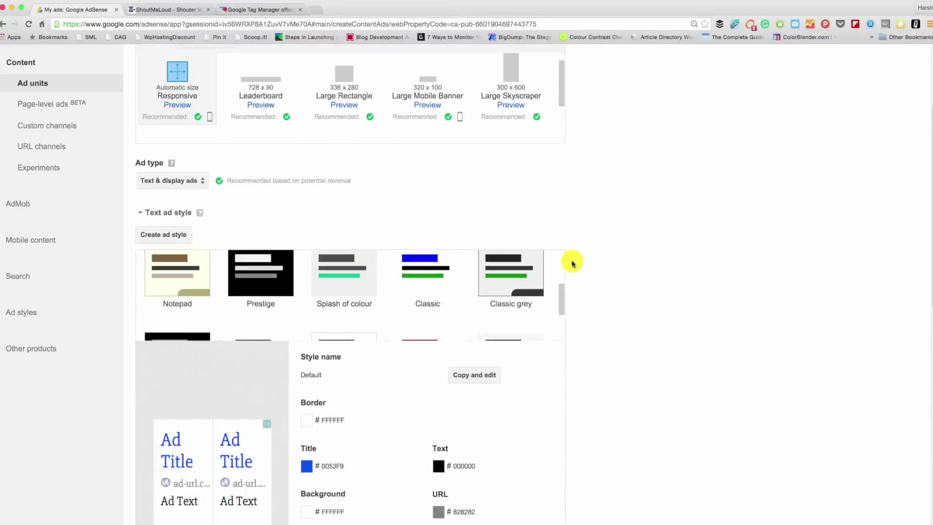
Save the SMH Responsive Header ad unit, review its ad code, then close the dialog
scroll(598, 412, down, 3)
click(170, 481)
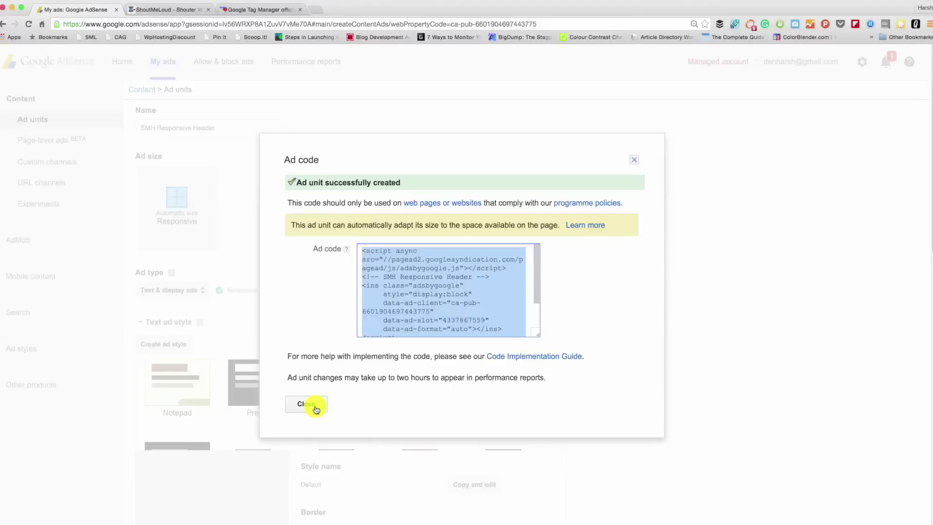
click(315, 408)
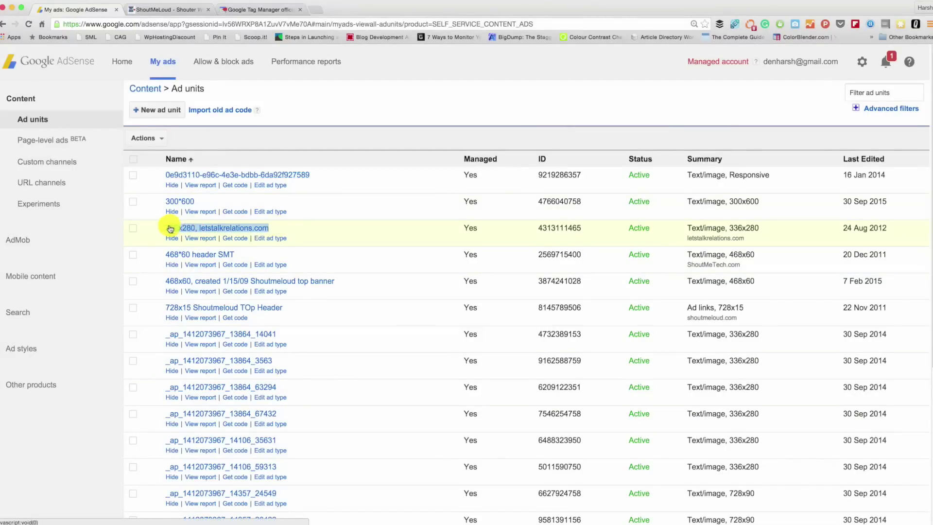
Tick the 336x280 letstalkrelations.com and 468*60 header SMT ad units in the list
click(133, 228)
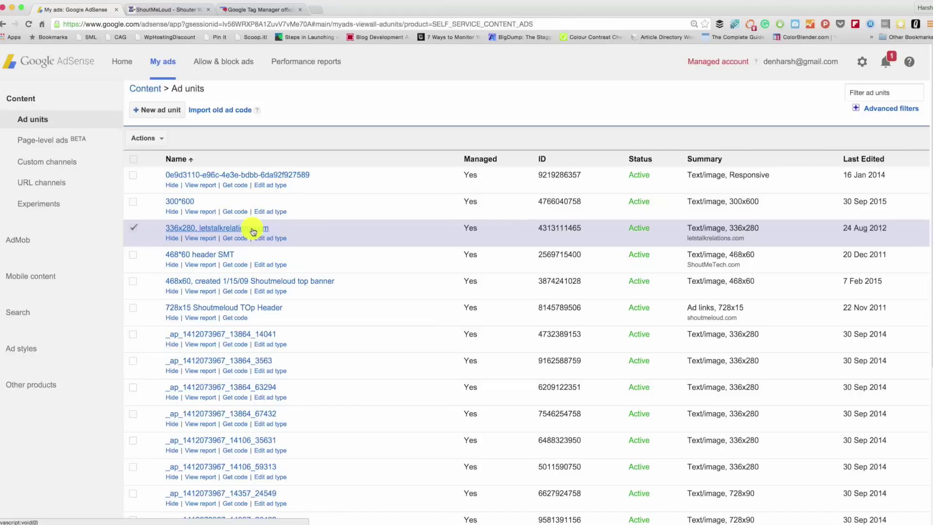
drag(252, 231, 199, 229)
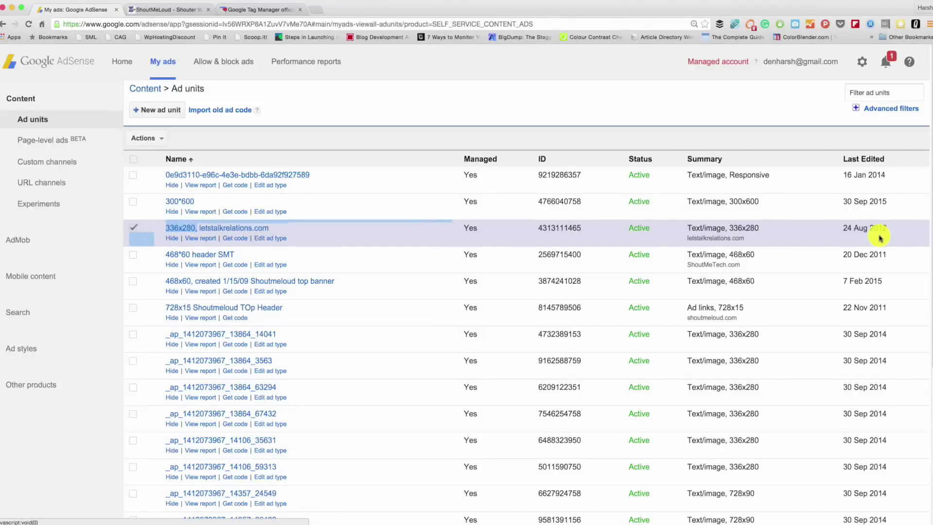
drag(891, 229, 833, 229)
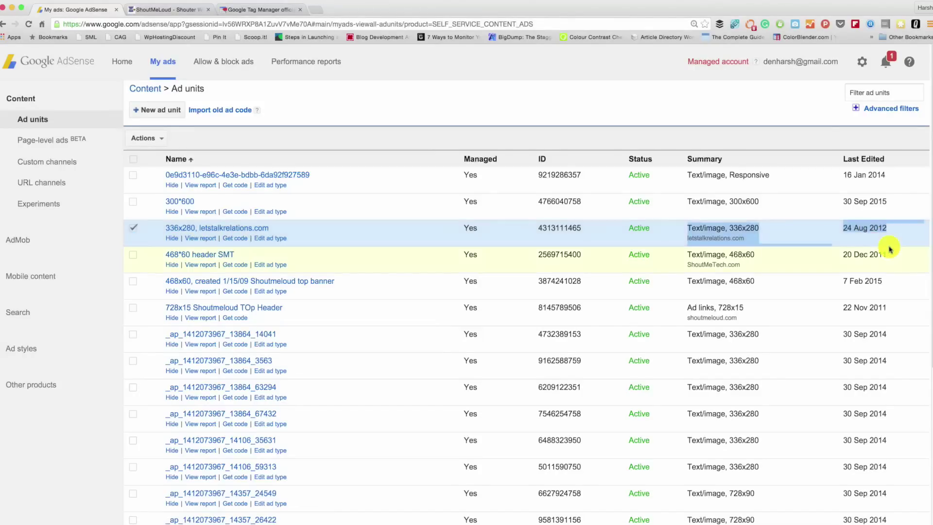
click(853, 256)
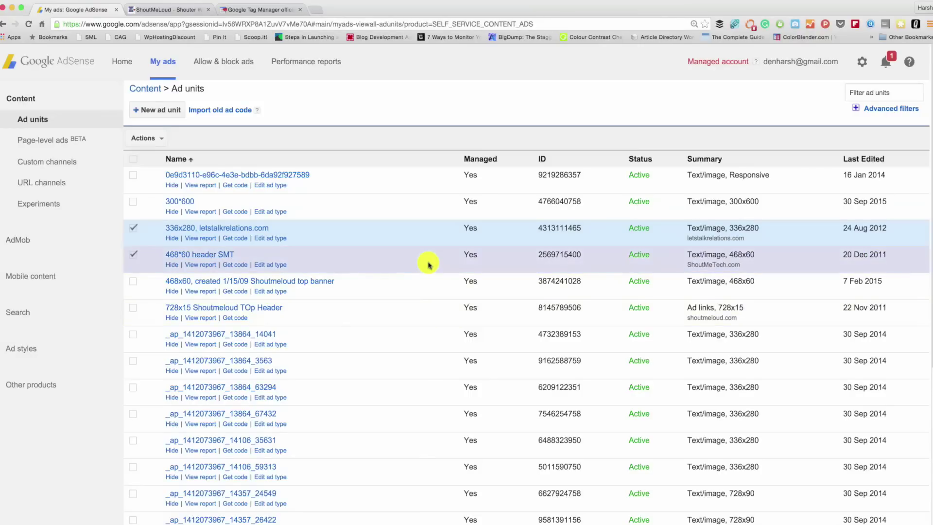